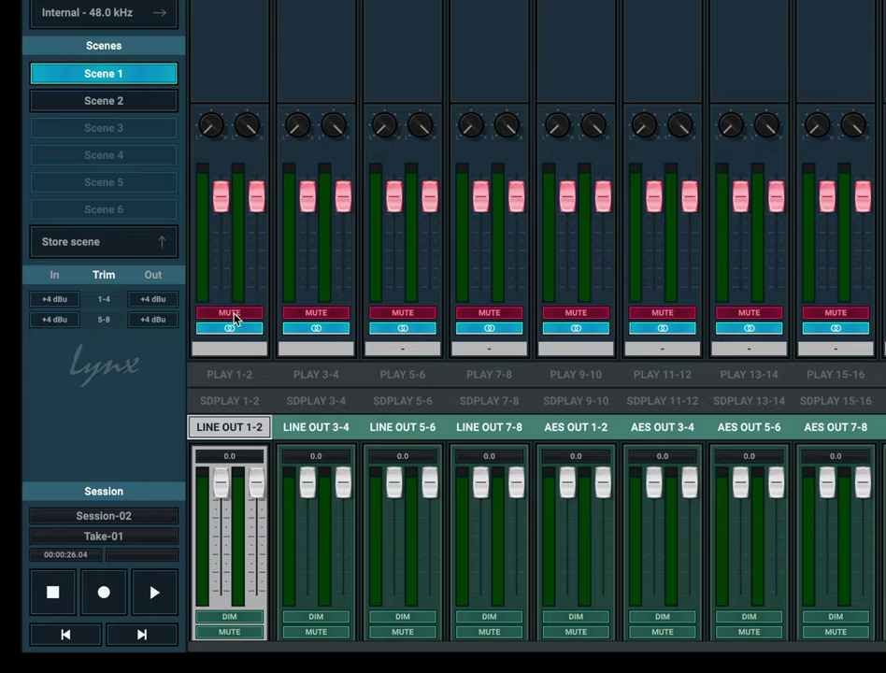
Unmute the PLAY 1-2, PLAY 3-4 and PLAY 5-6 channels.
click(232, 315)
click(325, 315)
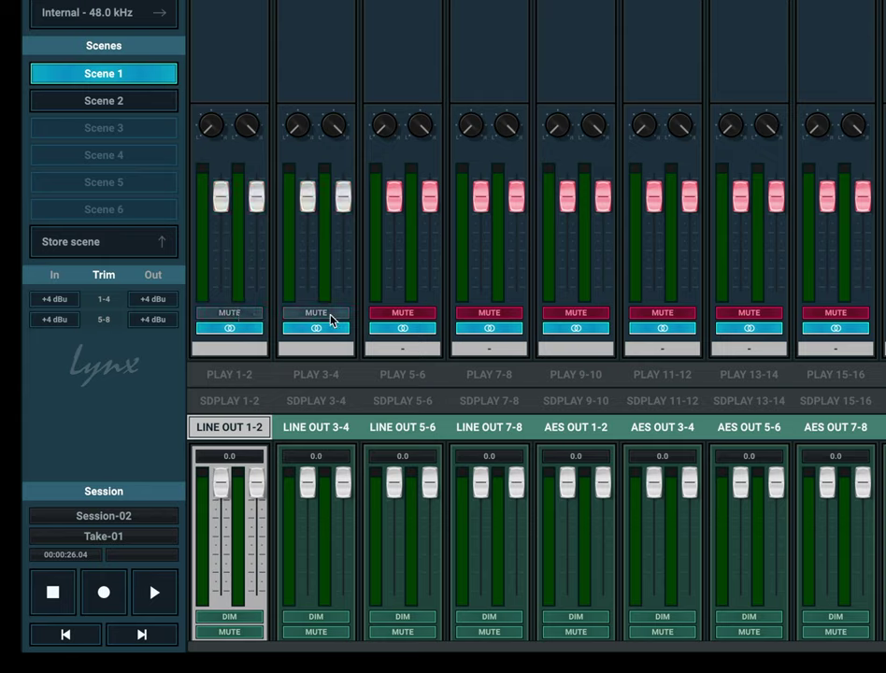
click(399, 314)
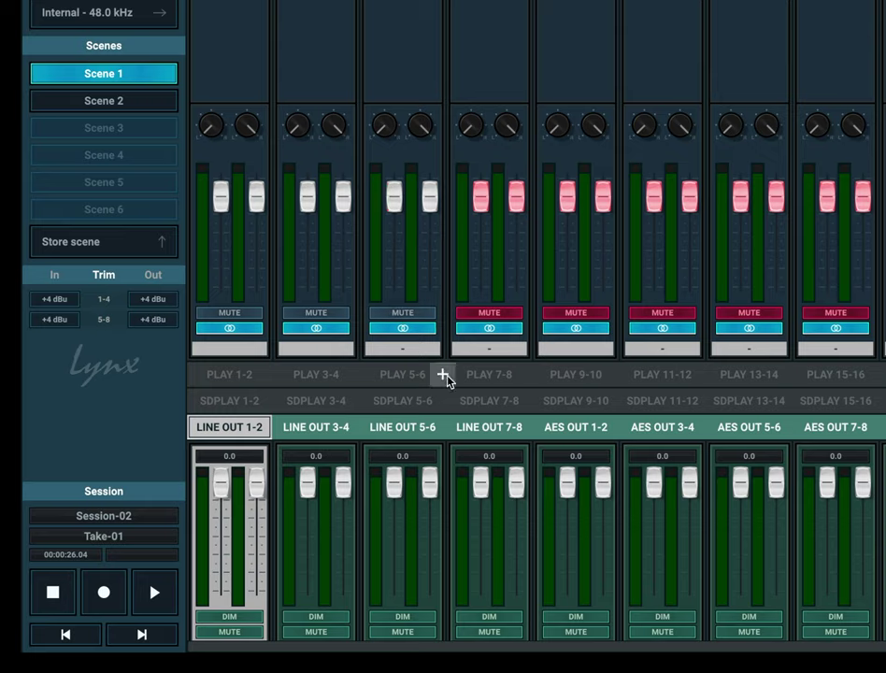
Unlink PLAY 7-8, unmute and centre its left side, and lower PLAY 3-4 and 5-6.
click(491, 329)
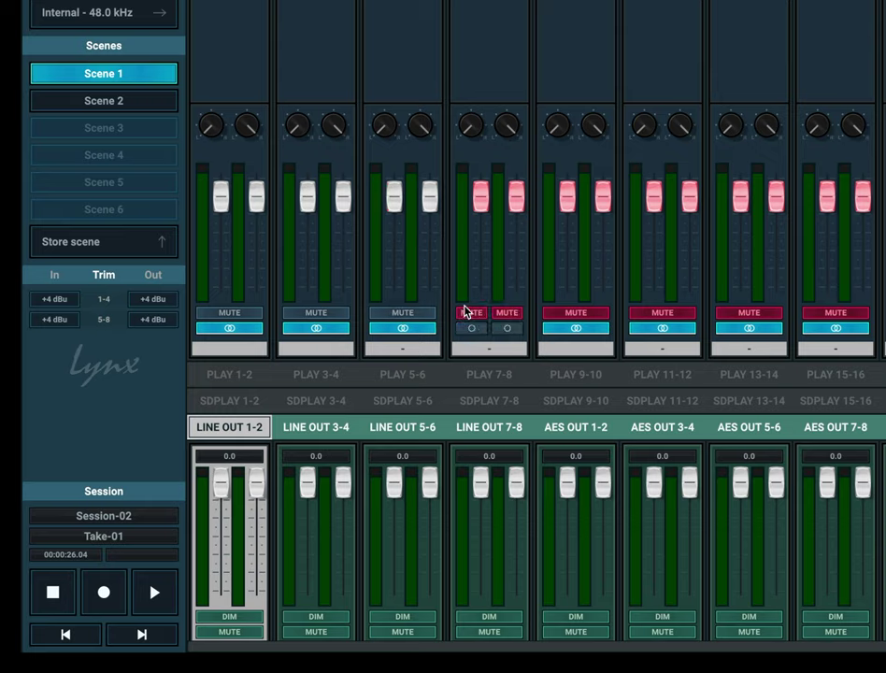
click(473, 315)
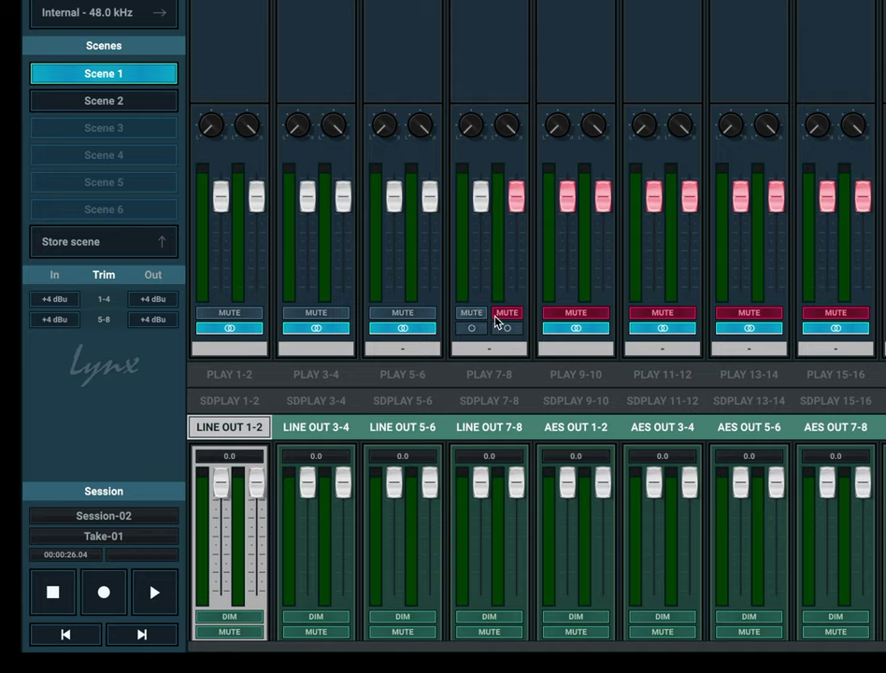
drag(472, 135, 475, 66)
drag(346, 199, 345, 235)
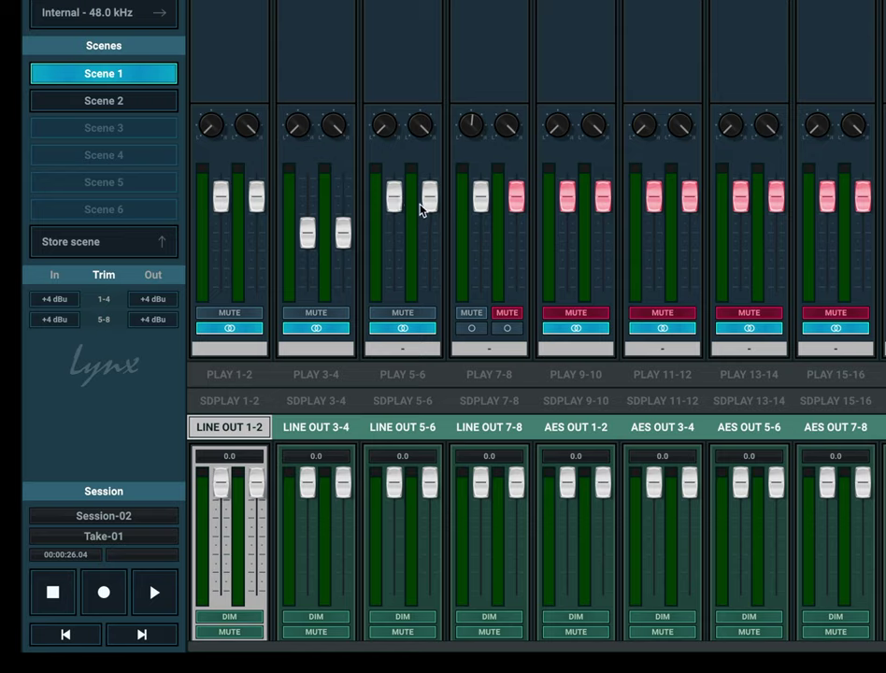
drag(423, 202, 479, 223)
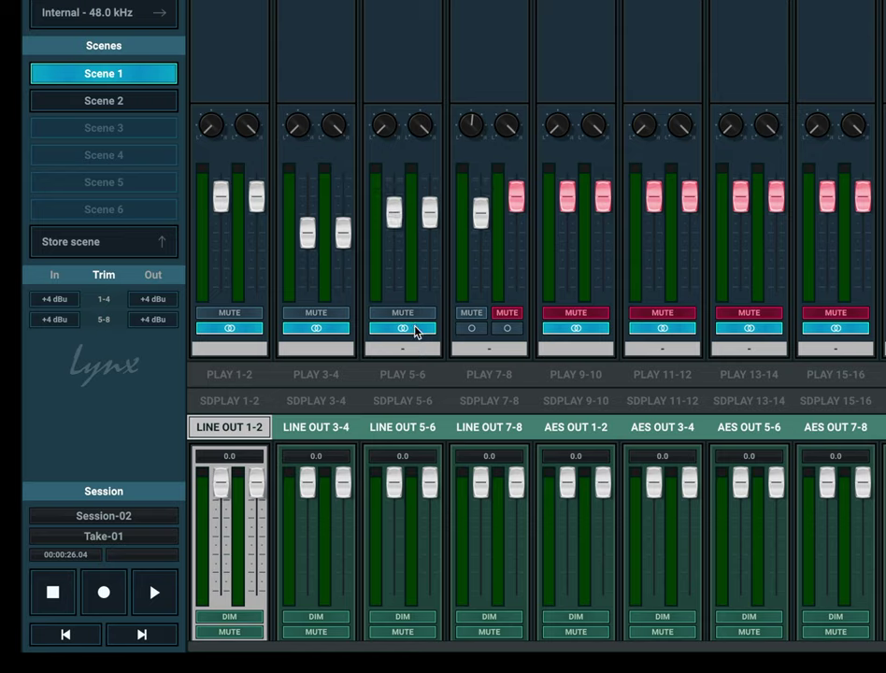
Store the current mix into the Scene 1 slot and rename it 'recording'.
click(119, 245)
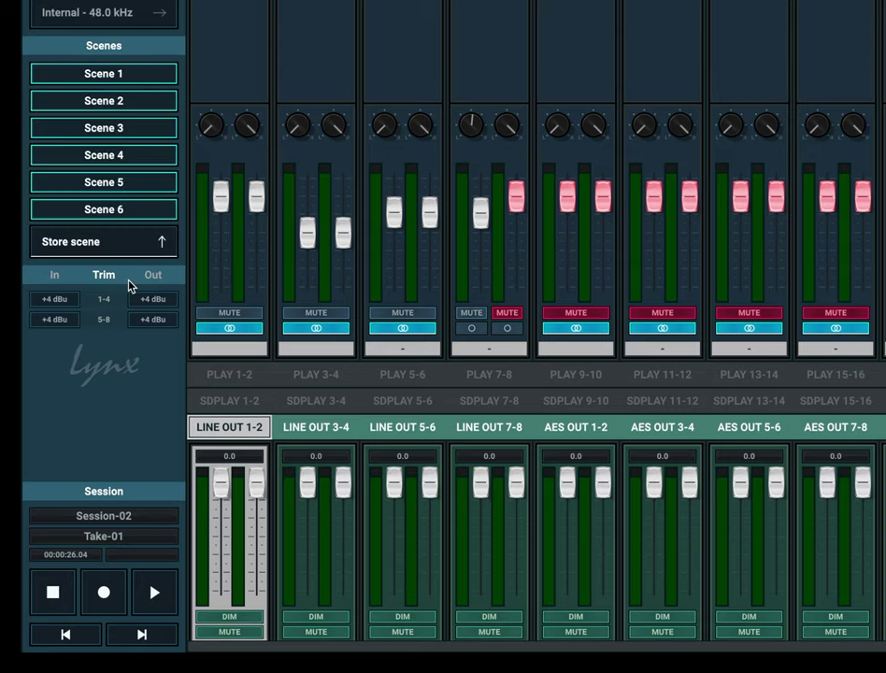
click(118, 79)
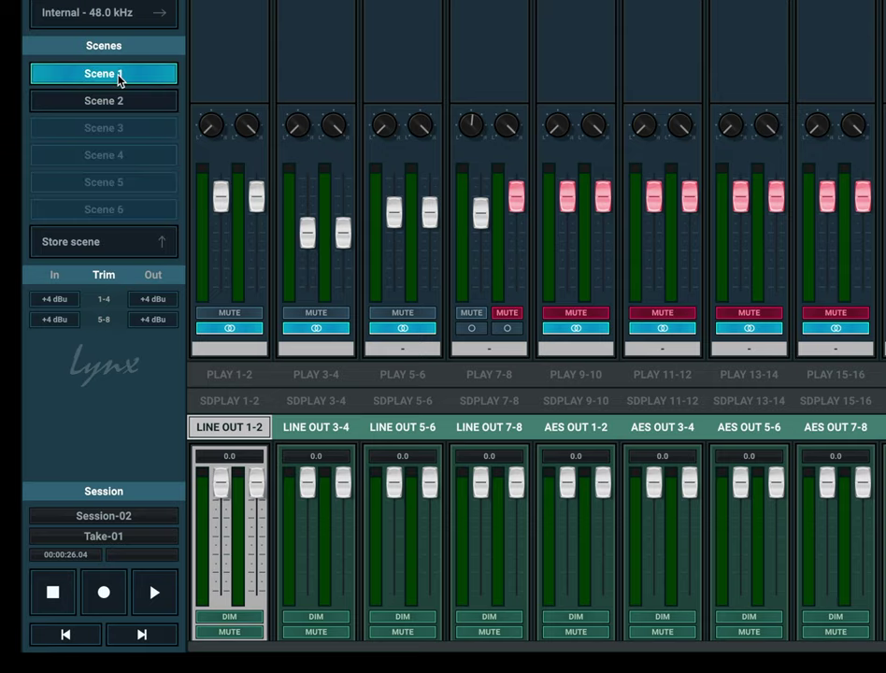
double_click(121, 77)
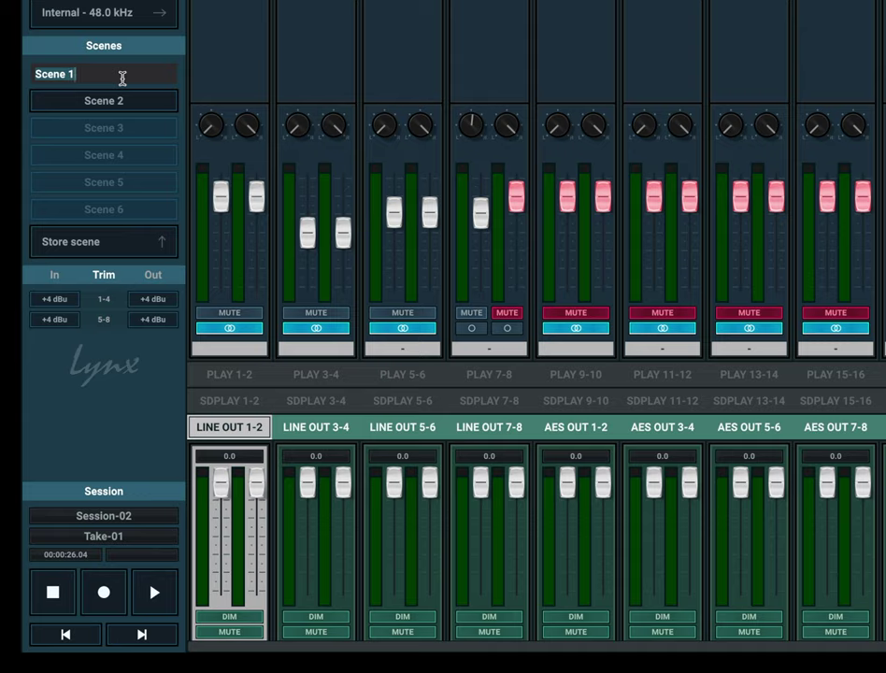
text(recording)
key(Return)
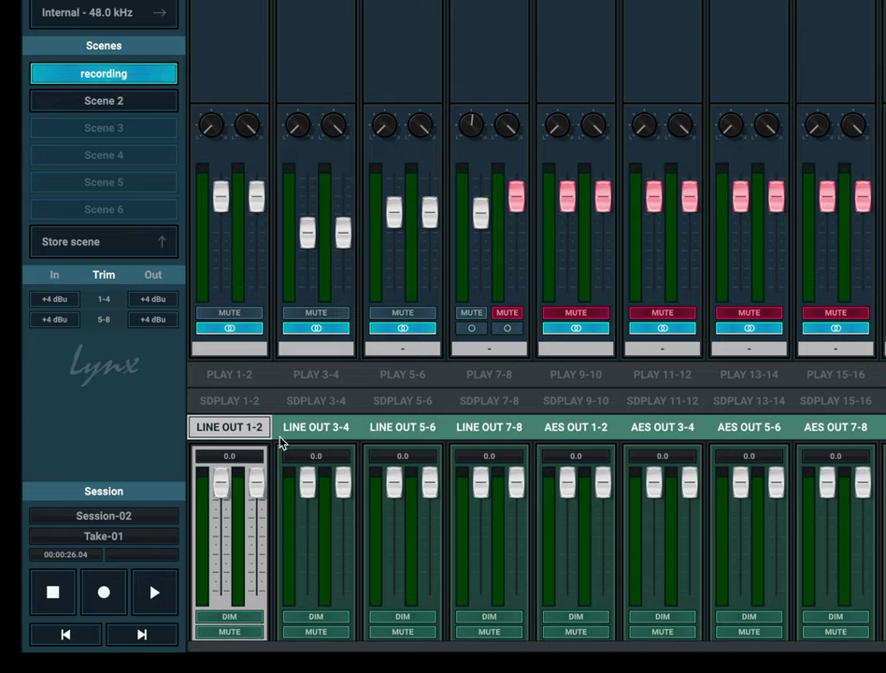
Mute PLAY 1-2, 3-4 and 5-6 again and relink PLAY 7-8.
click(249, 314)
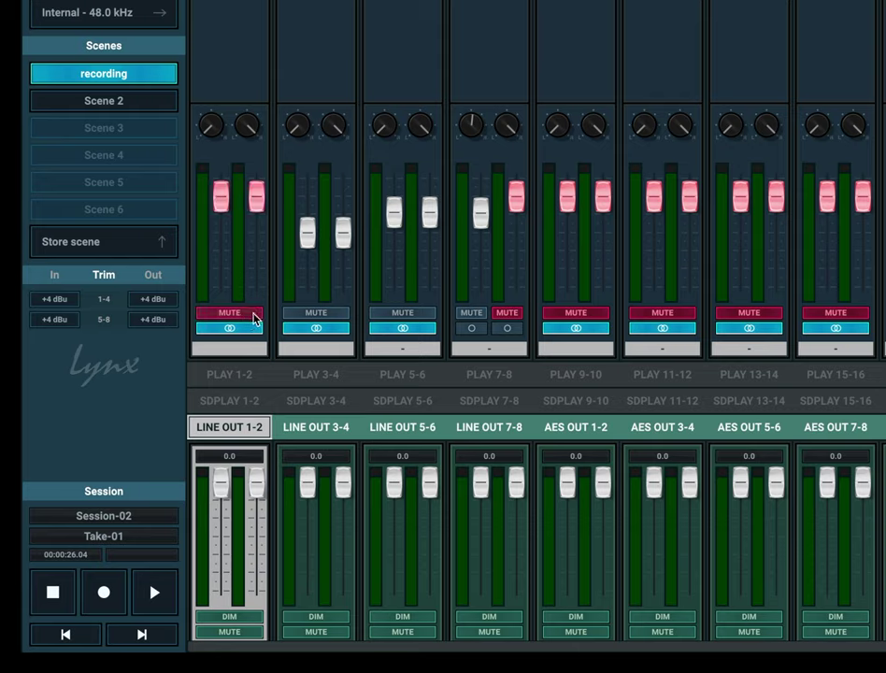
click(314, 316)
click(419, 318)
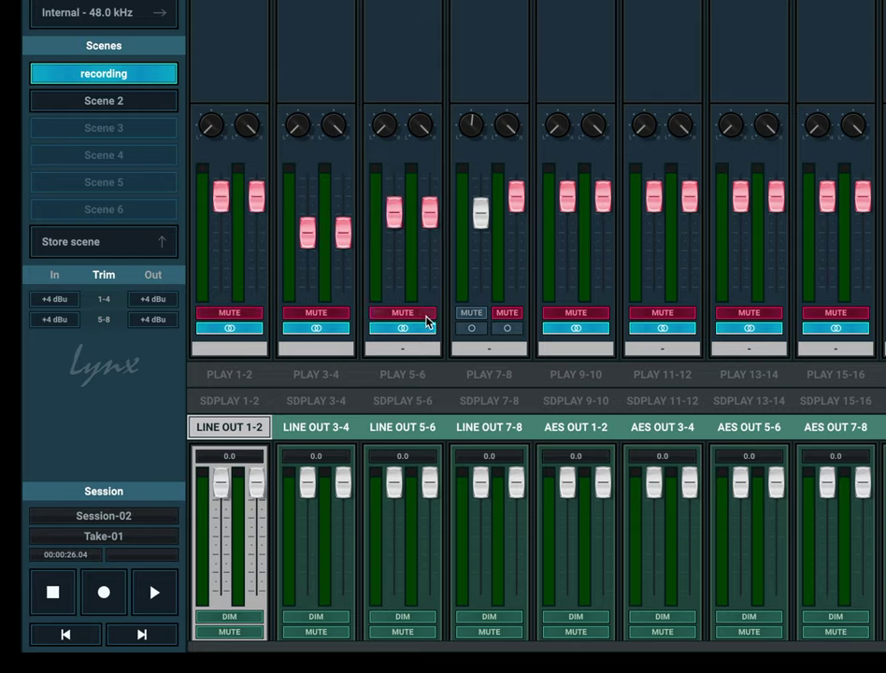
click(478, 330)
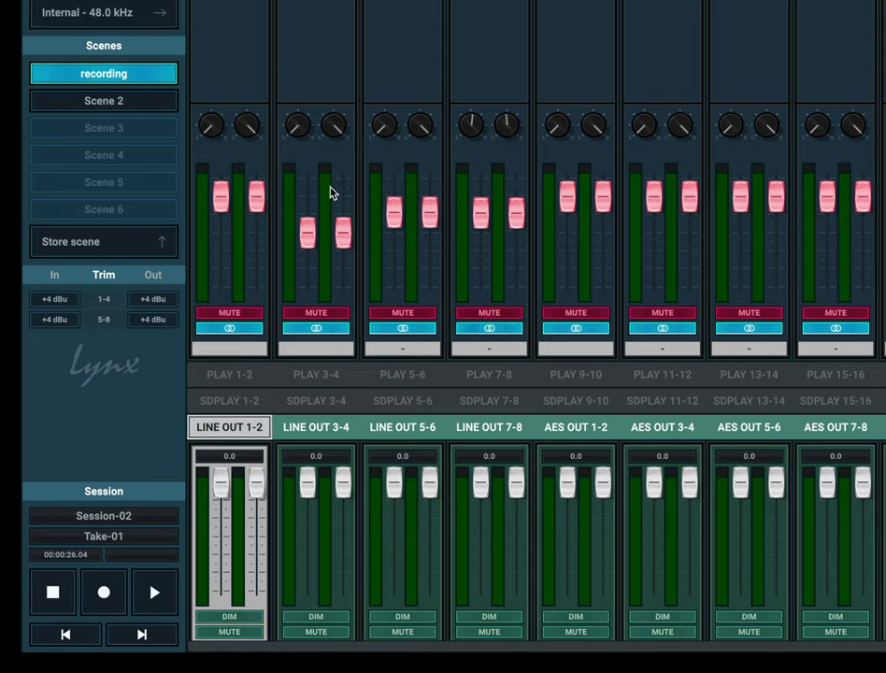
Reset PLAY 3-4, 5-6 and 7-8 faders to unity and collapse the input strips into headers.
double_click(309, 229)
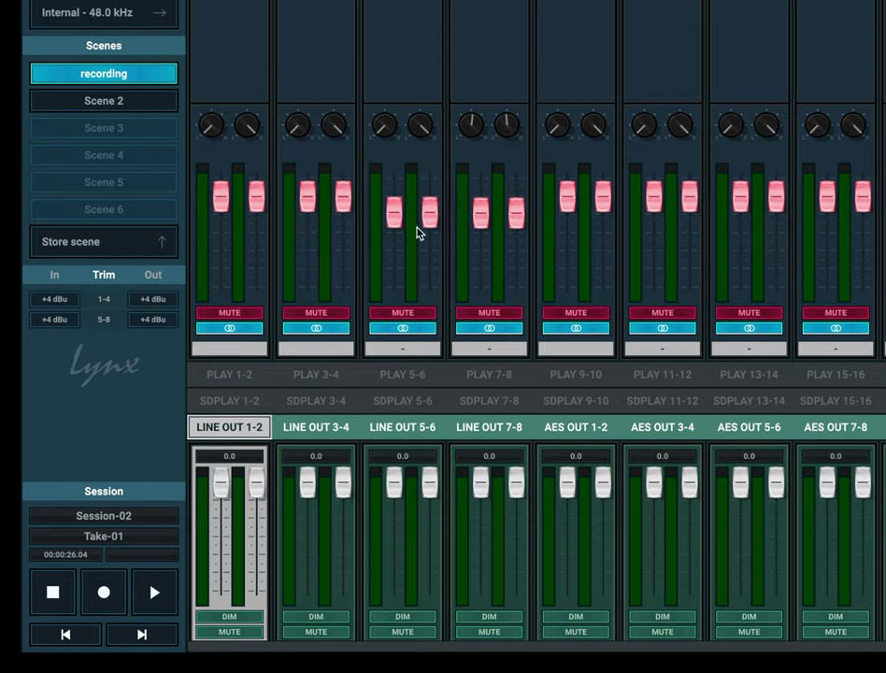
double_click(400, 222)
double_click(484, 218)
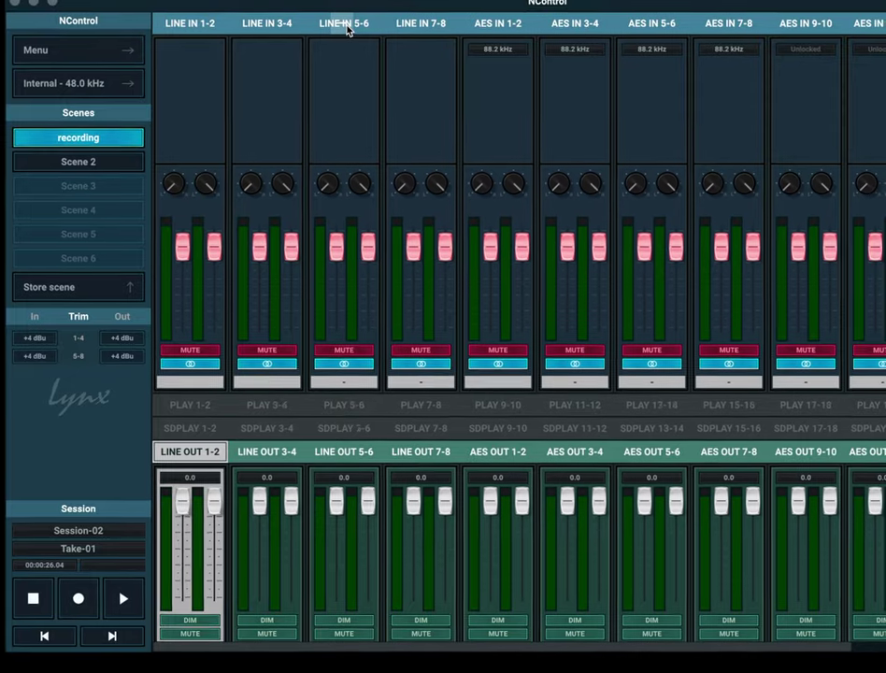
click(346, 28)
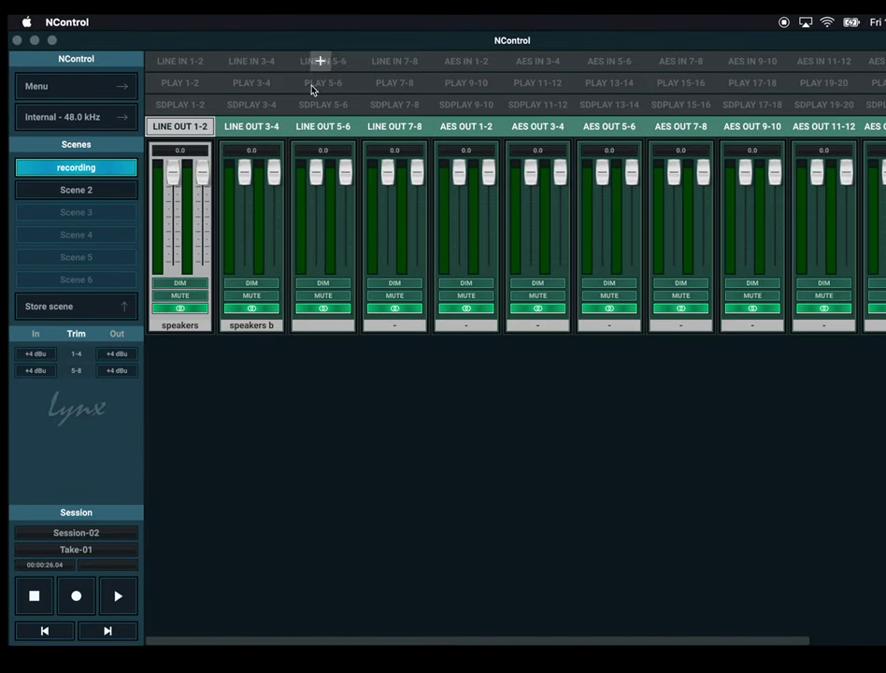
Unmute PLAY 3-4, unmute PLAY 1-2 in the LINE OUT 3-4 mix, and set outputs 5-8 to -10 dBV.
click(194, 86)
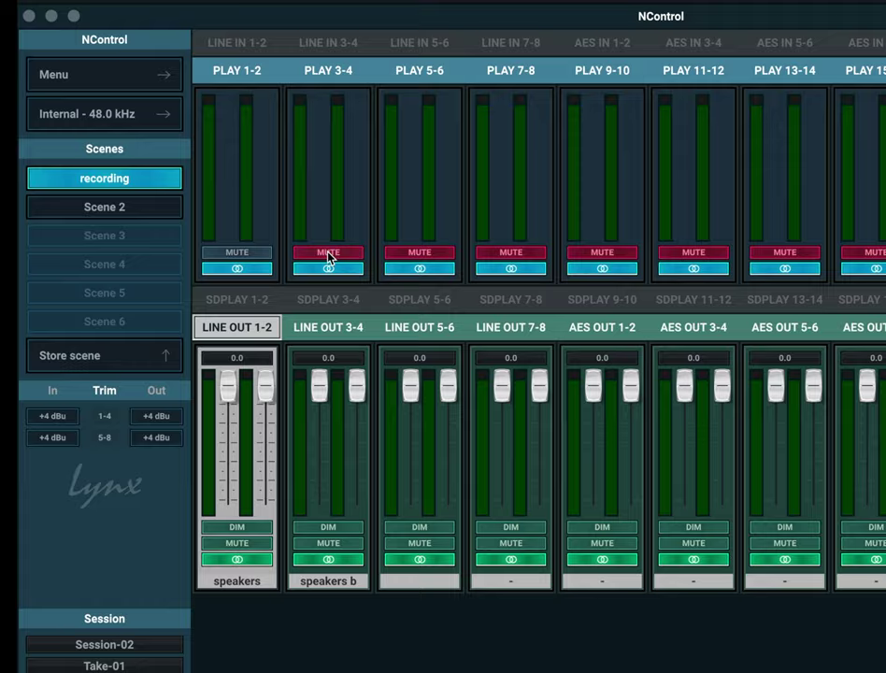
click(253, 228)
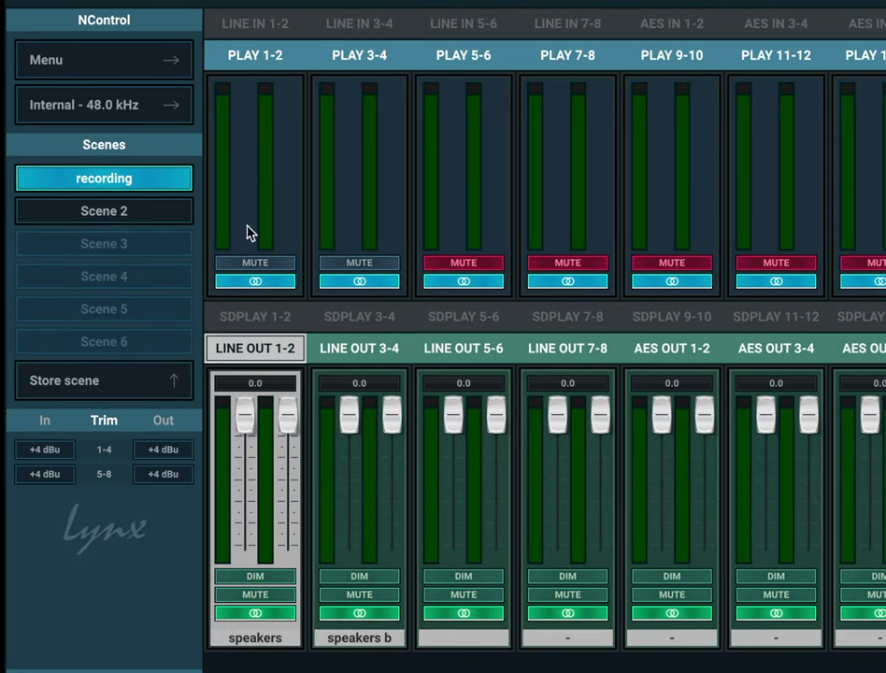
click(367, 352)
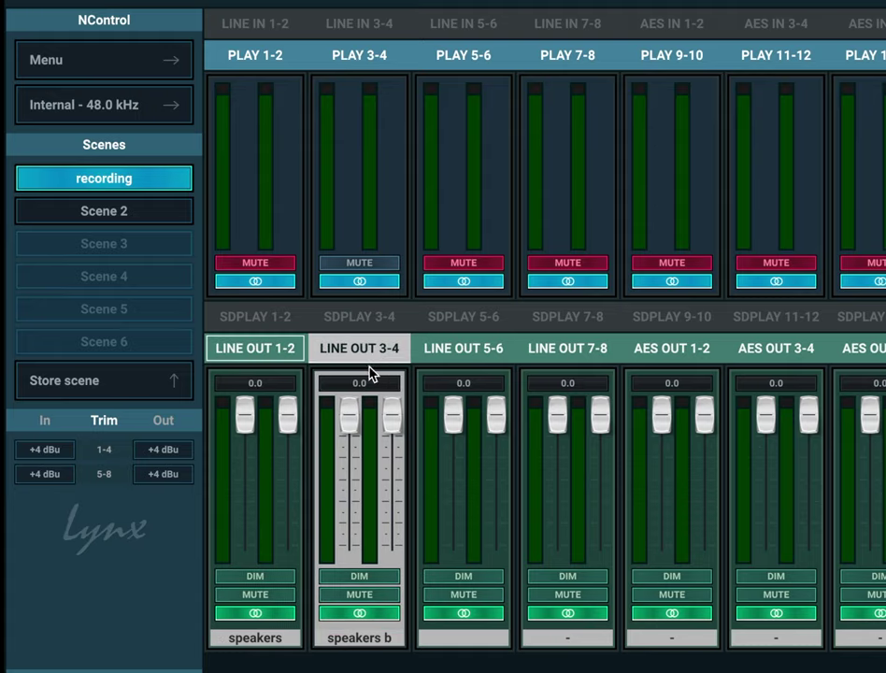
click(275, 265)
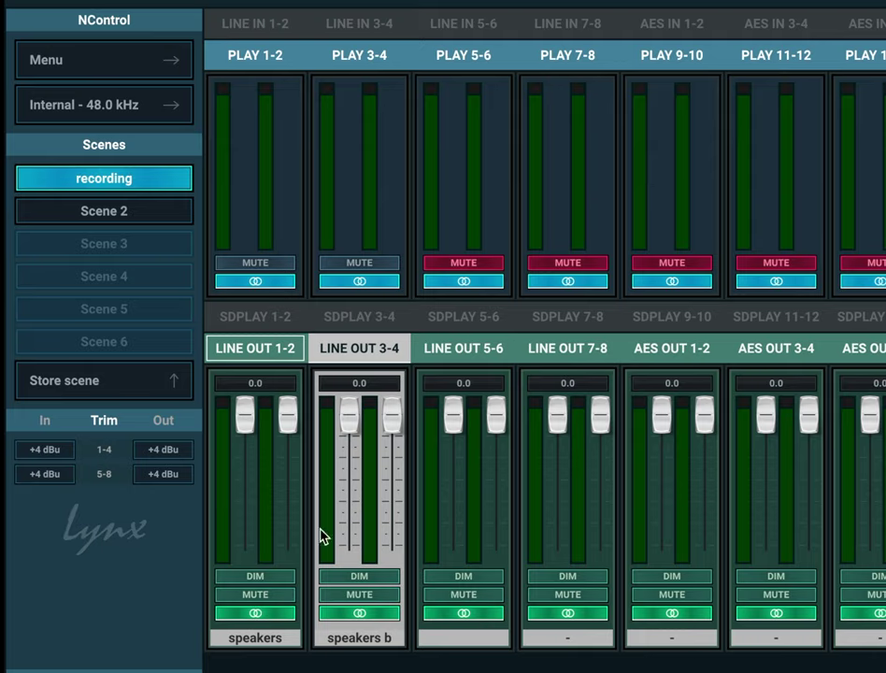
click(169, 474)
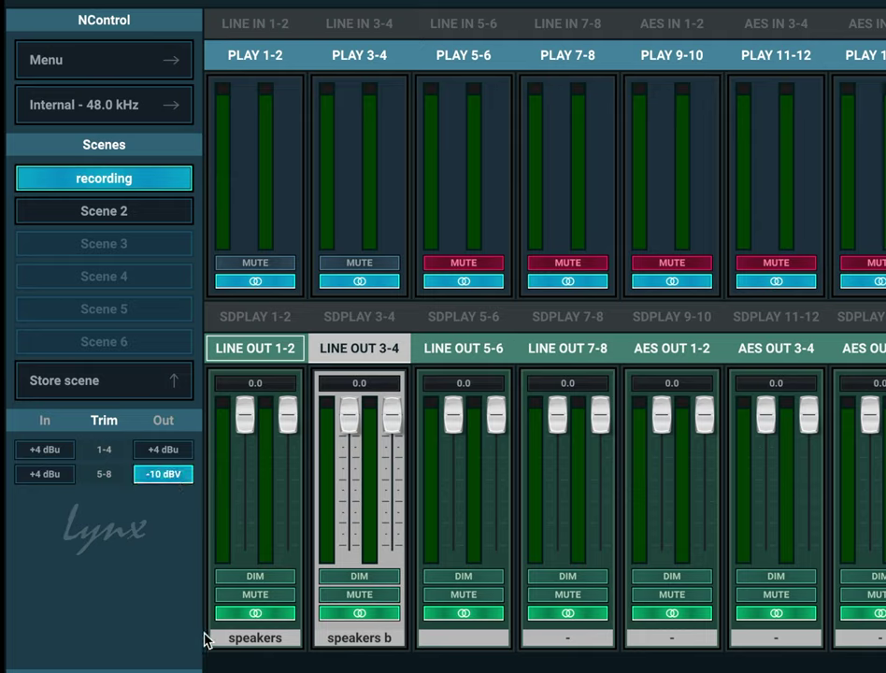
Store the current settings into the Scene 2 slot and name it 'mastering'.
click(129, 390)
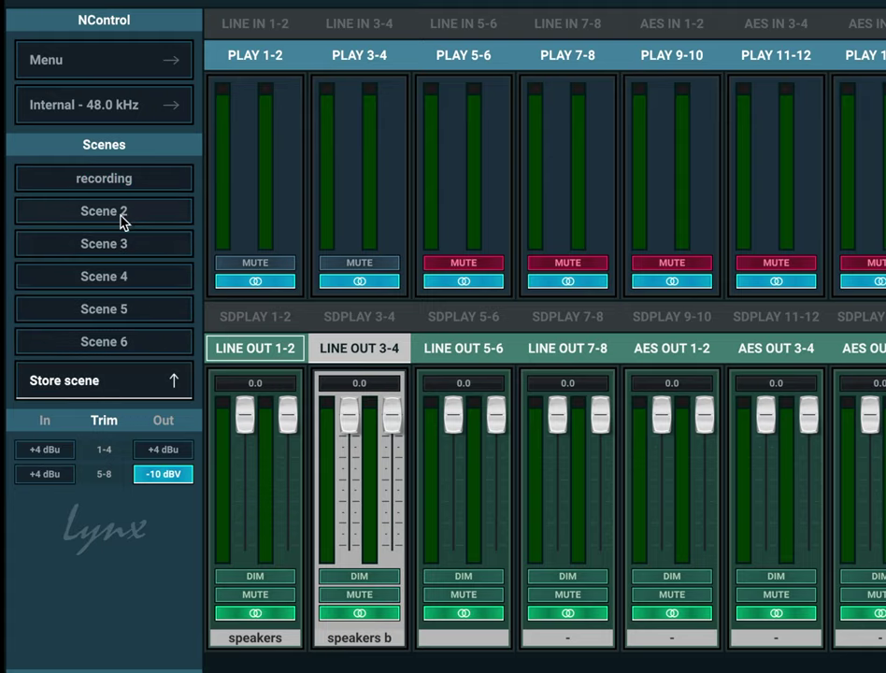
click(124, 213)
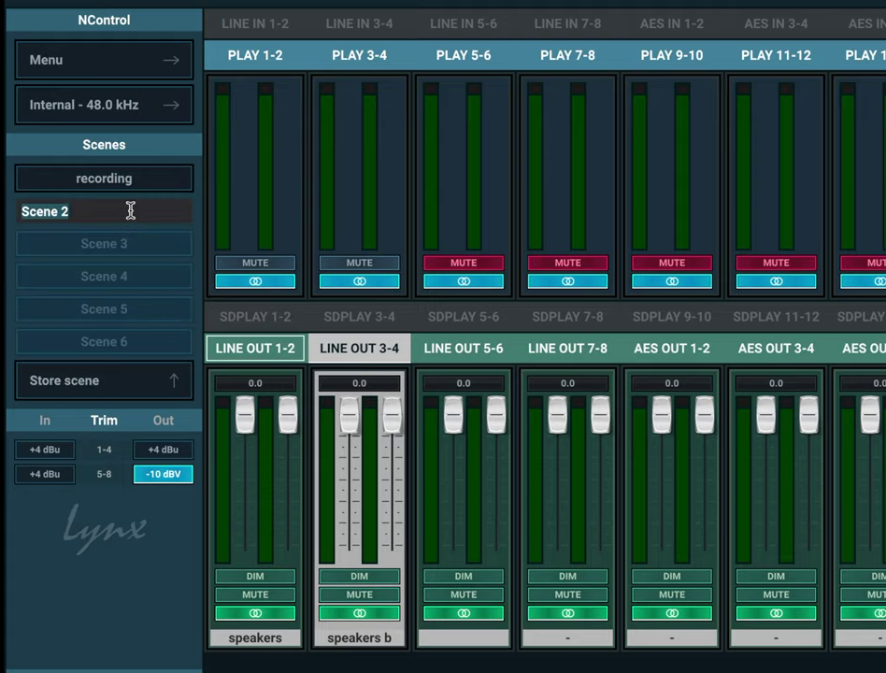
text(mastering)
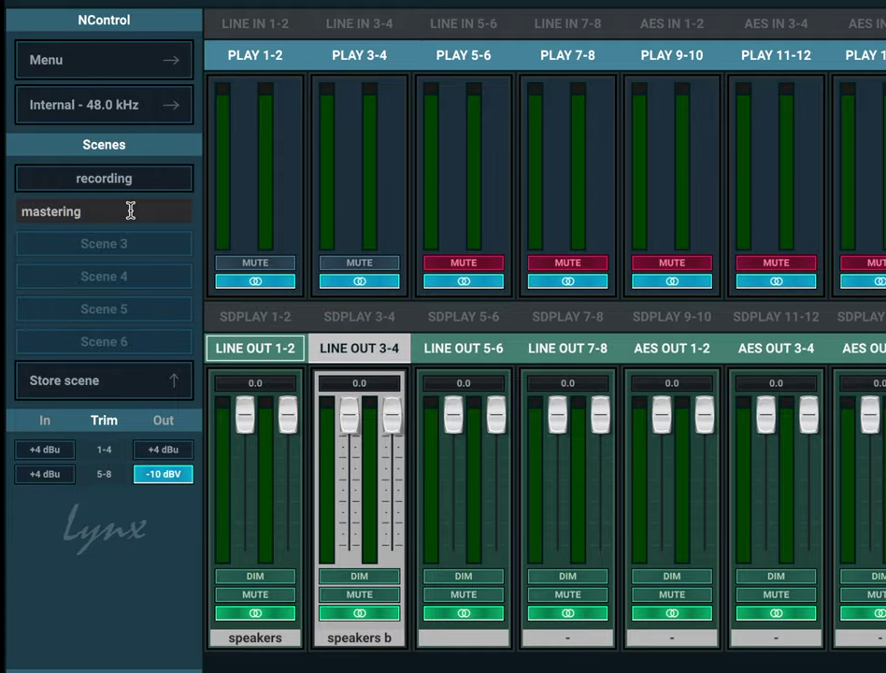
key(Return)
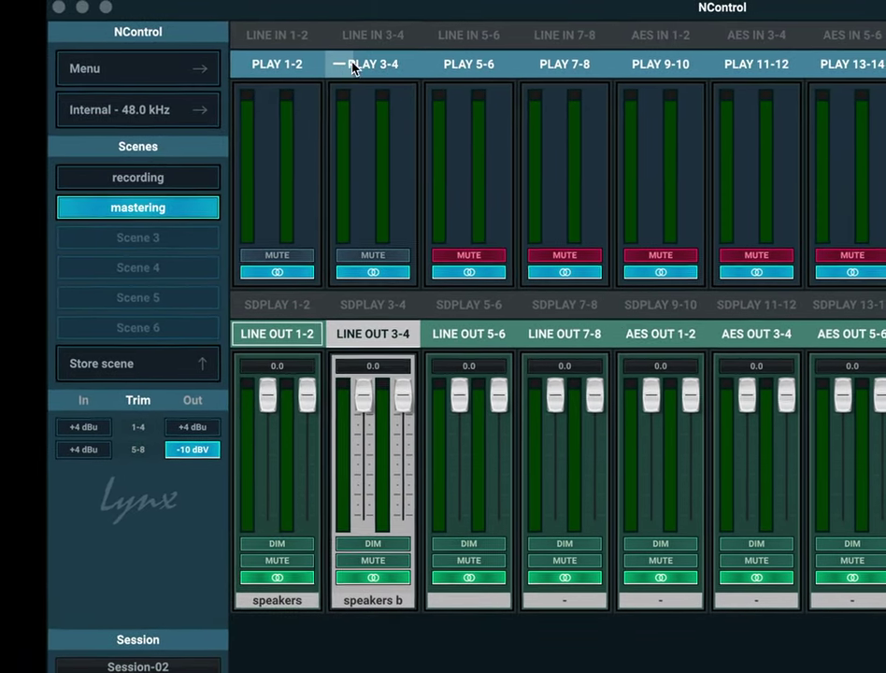
Swap the playback strips for LINE IN strips, recall 'recording', and show the LINE OUT 1-2 mix.
click(350, 55)
click(371, 34)
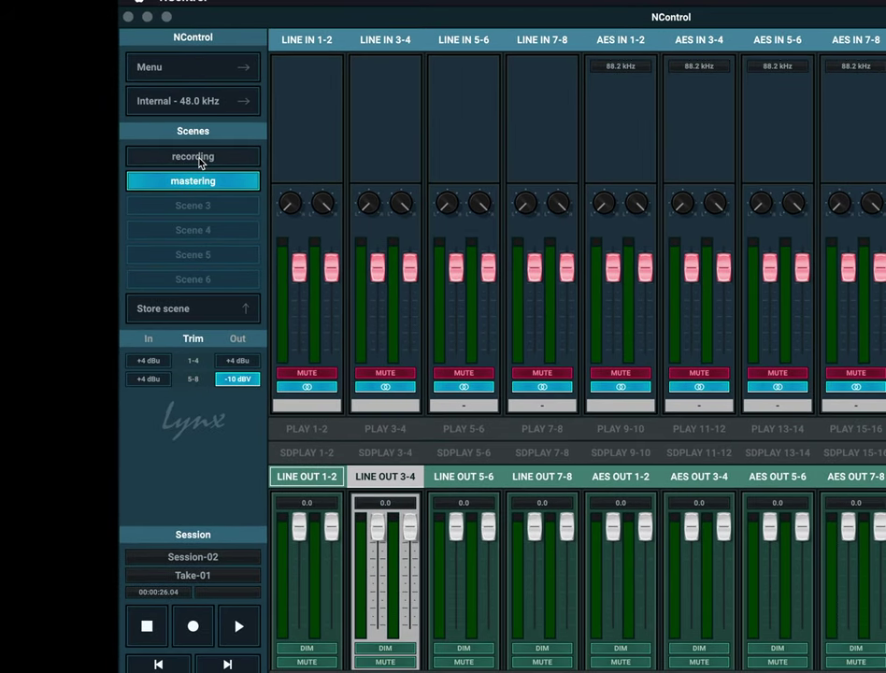
click(199, 161)
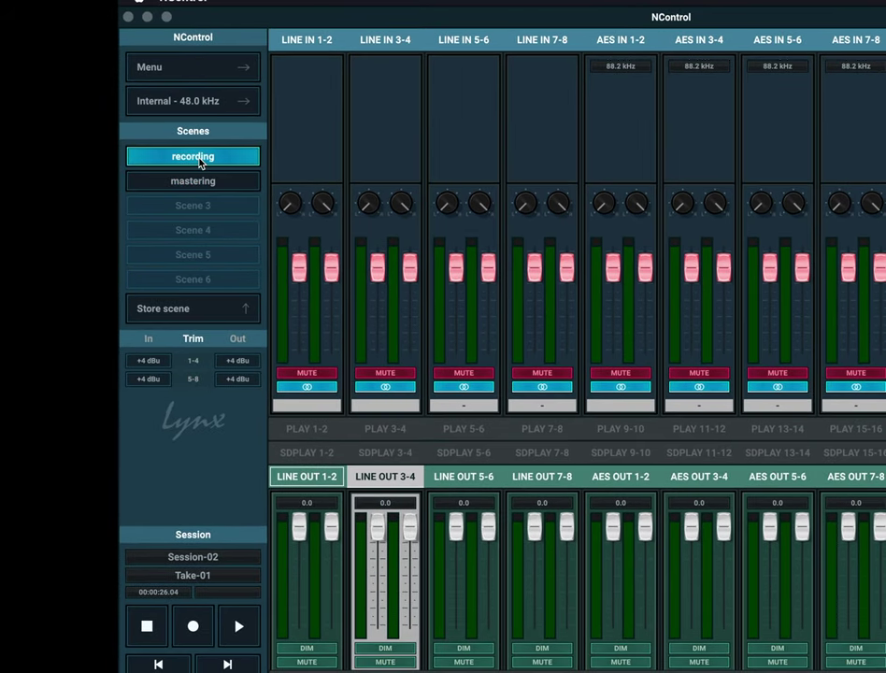
click(299, 479)
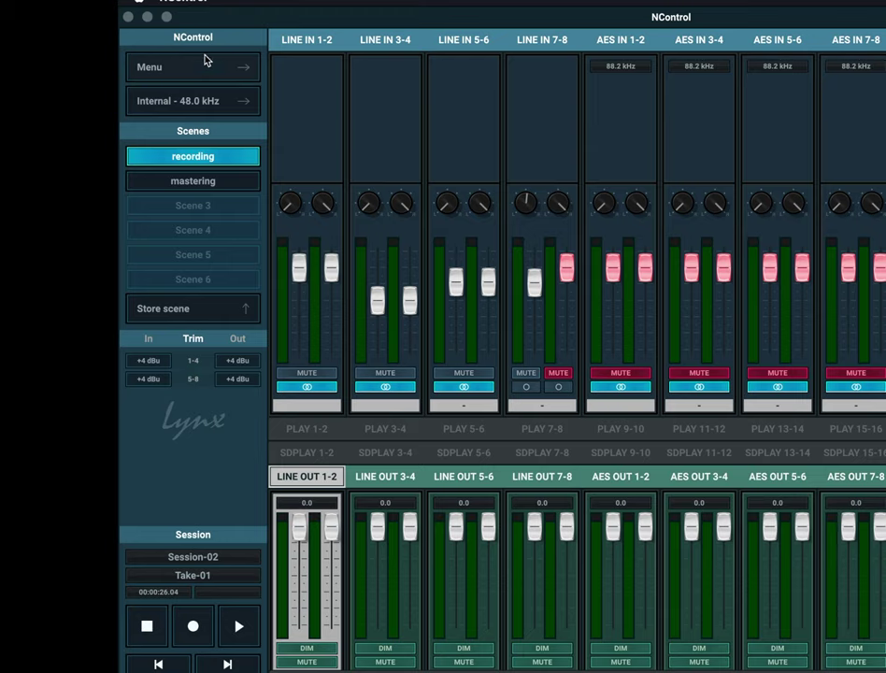
Switch between the 'mastering' and 'recording' scenes, ending with 'recording' loaded.
click(206, 182)
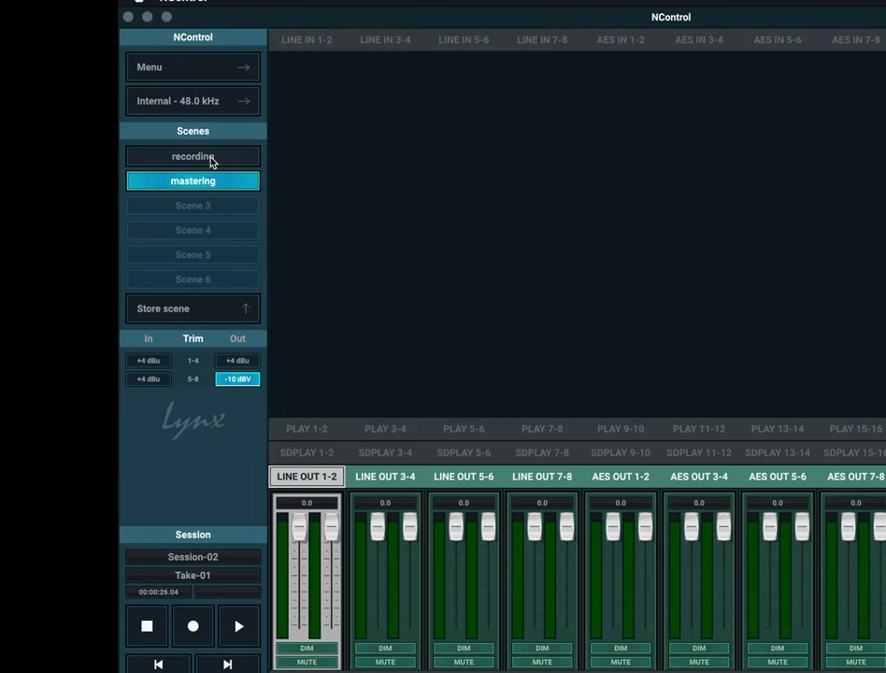
click(211, 162)
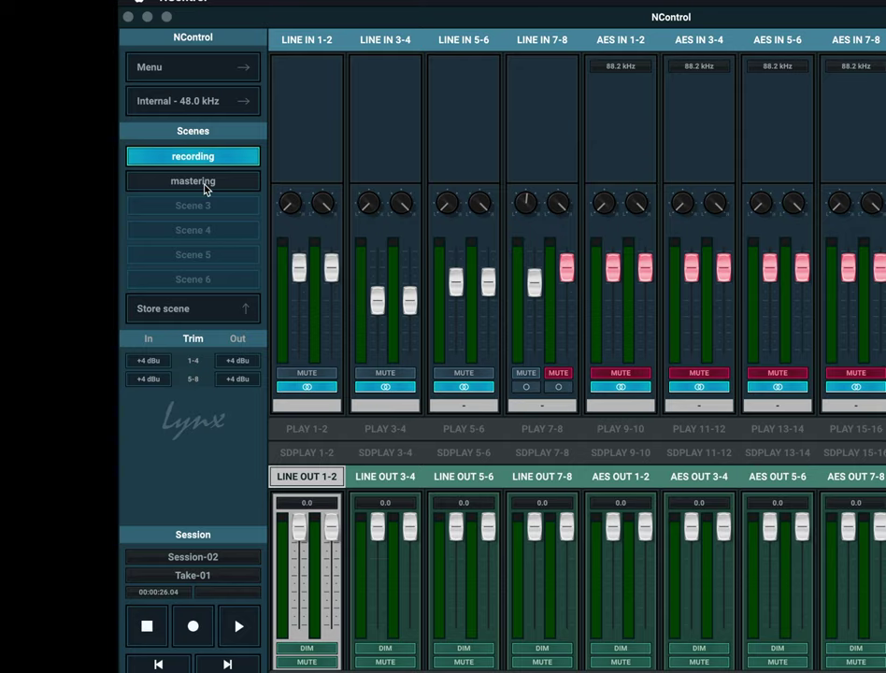
click(204, 184)
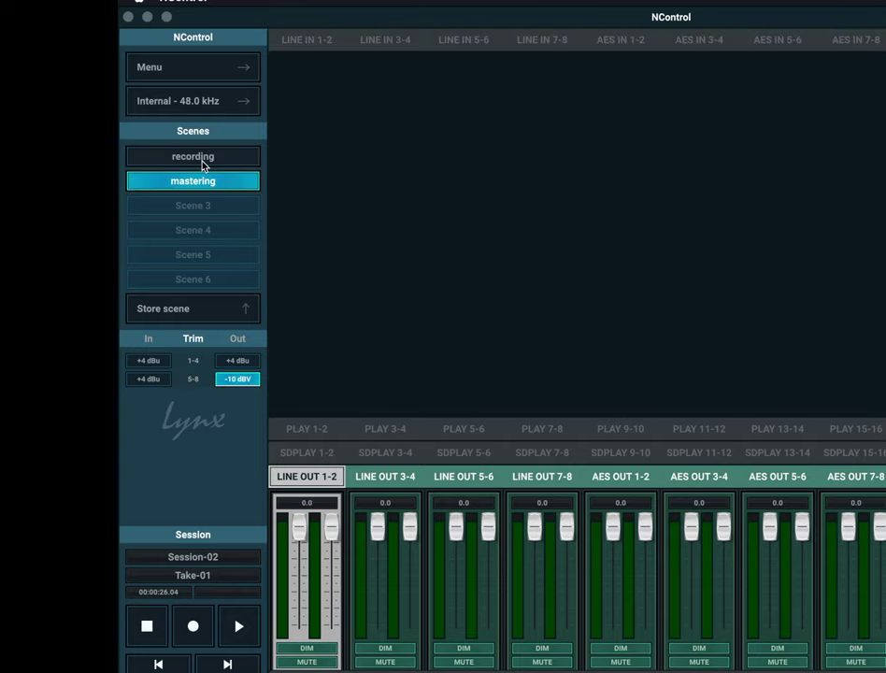
click(203, 161)
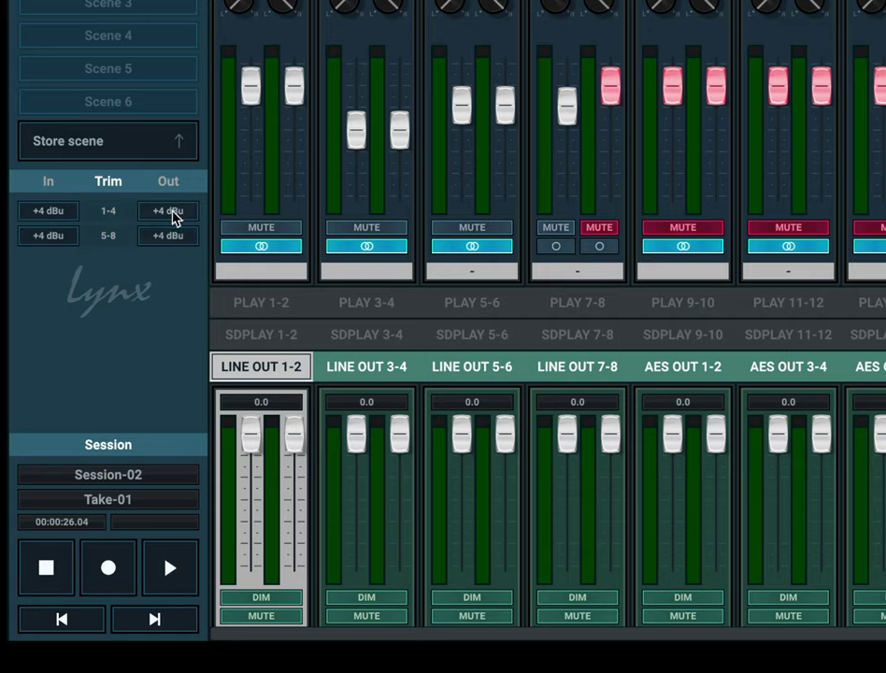
click(172, 212)
click(172, 212)
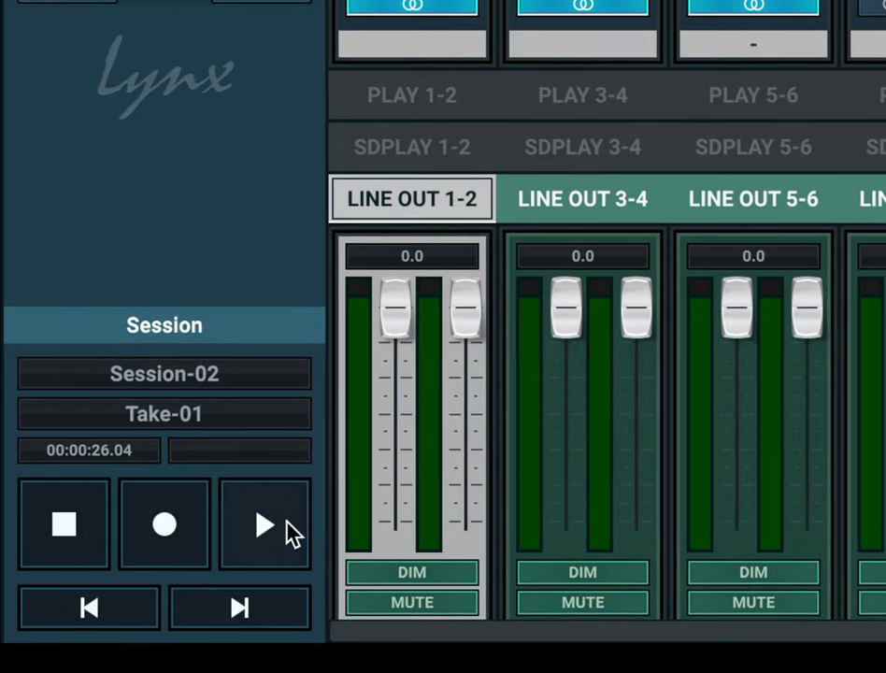
Play Session-02's Take-01 from the SD card.
click(261, 532)
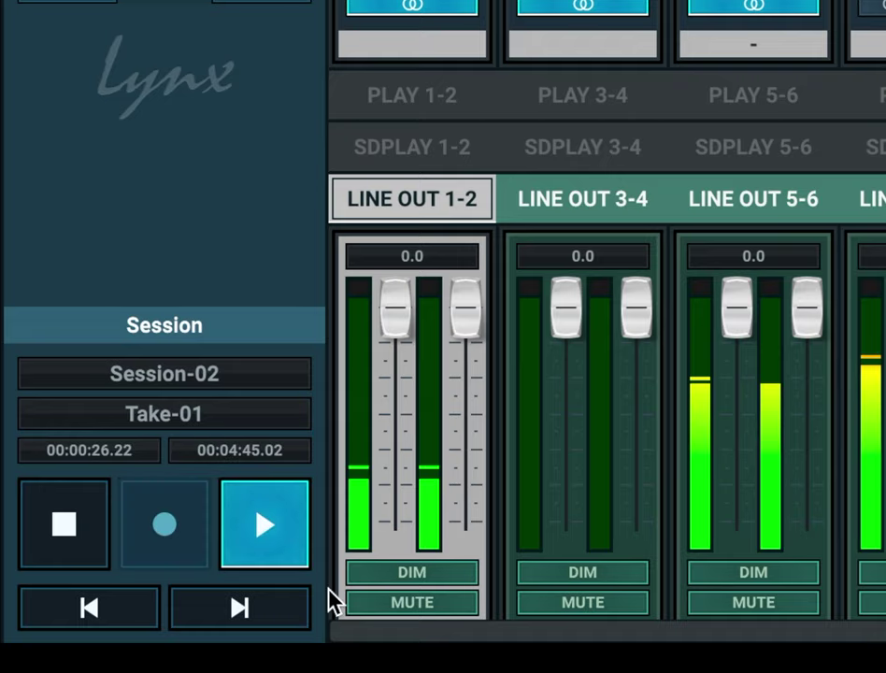
Stop playback, record a short new take (Take-07) to the SD card, then play it back and stop.
click(75, 525)
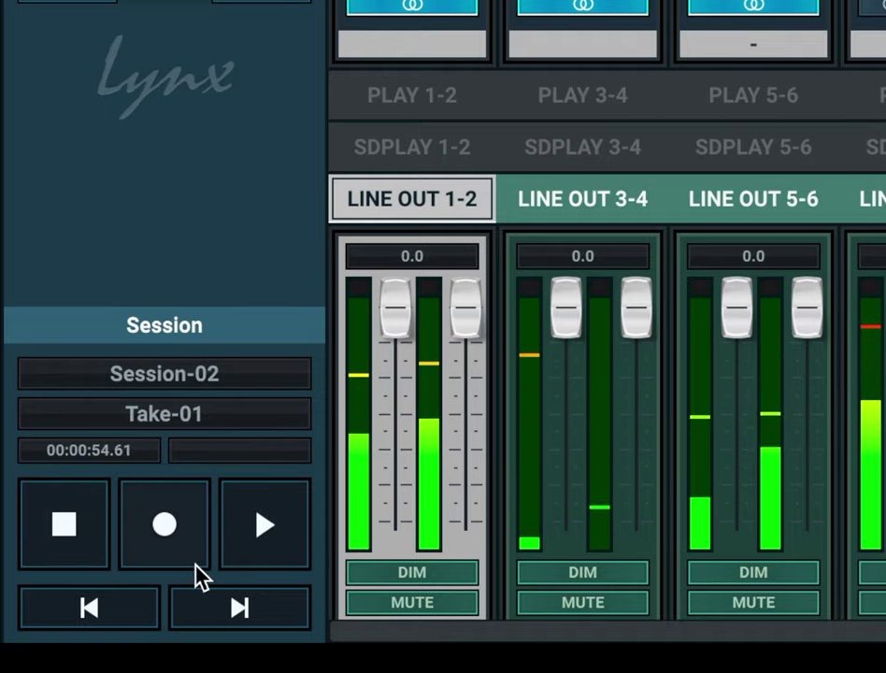
click(163, 535)
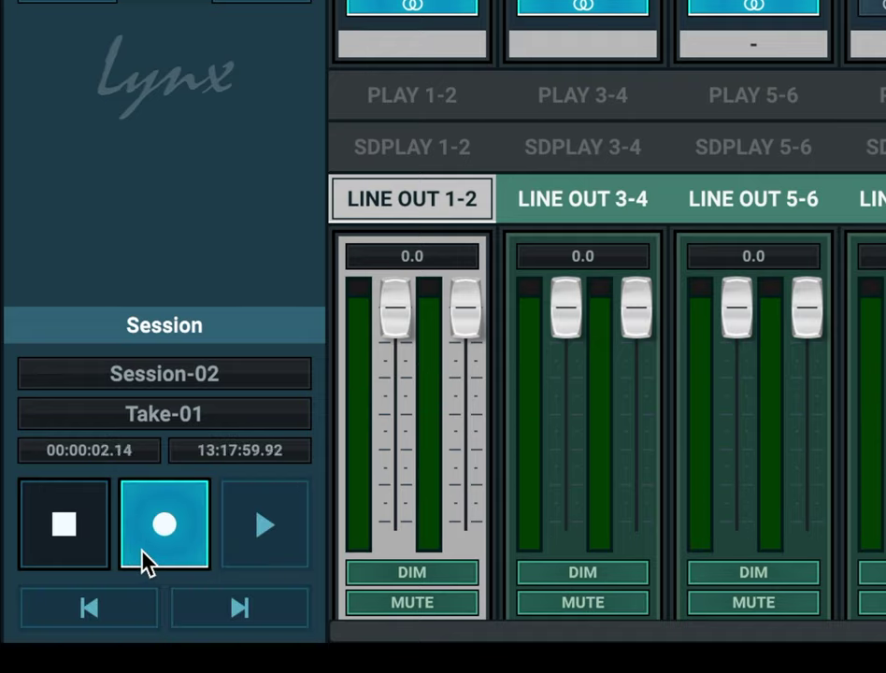
click(87, 534)
click(276, 536)
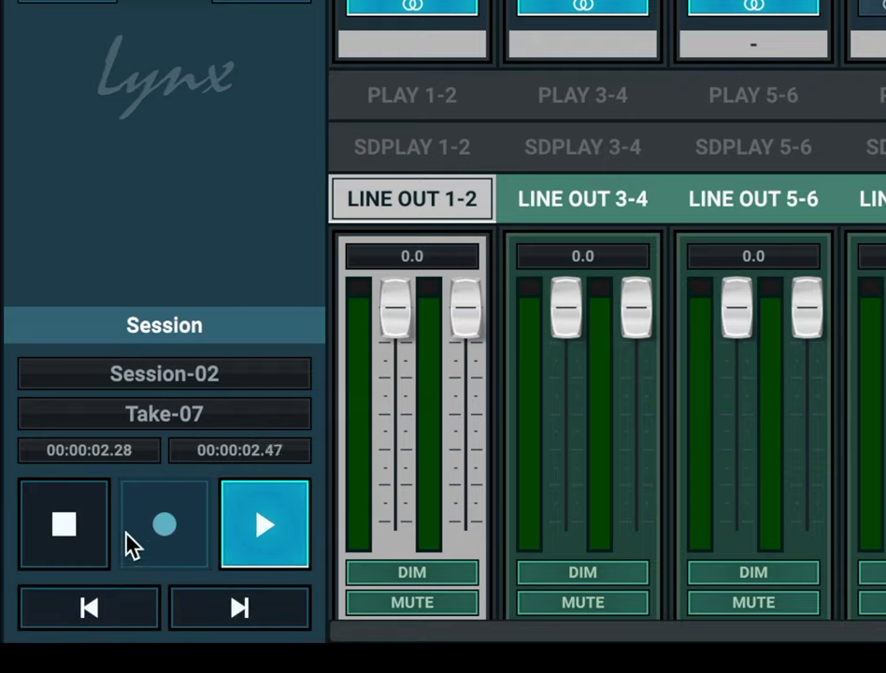
click(78, 531)
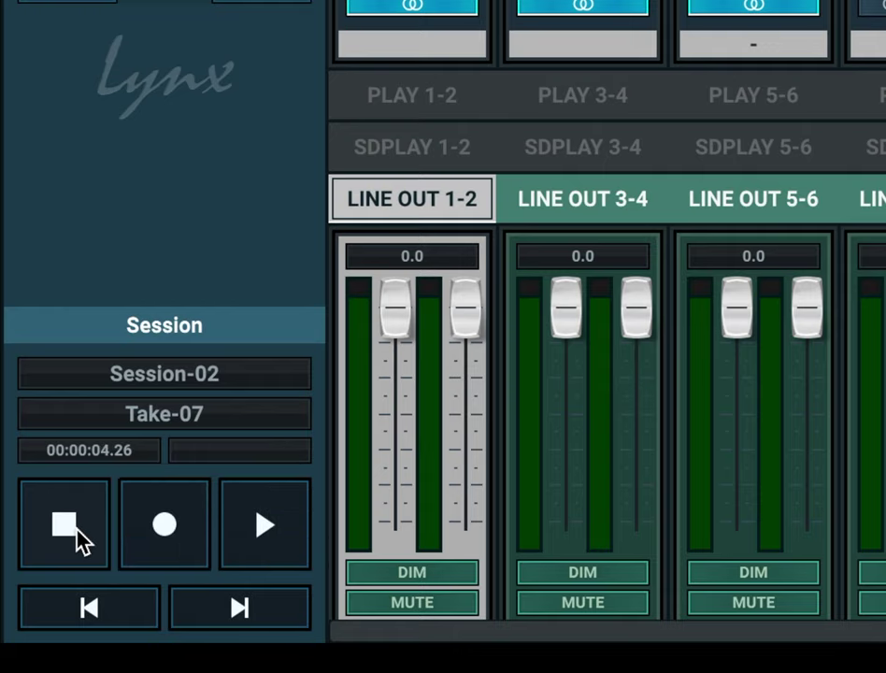